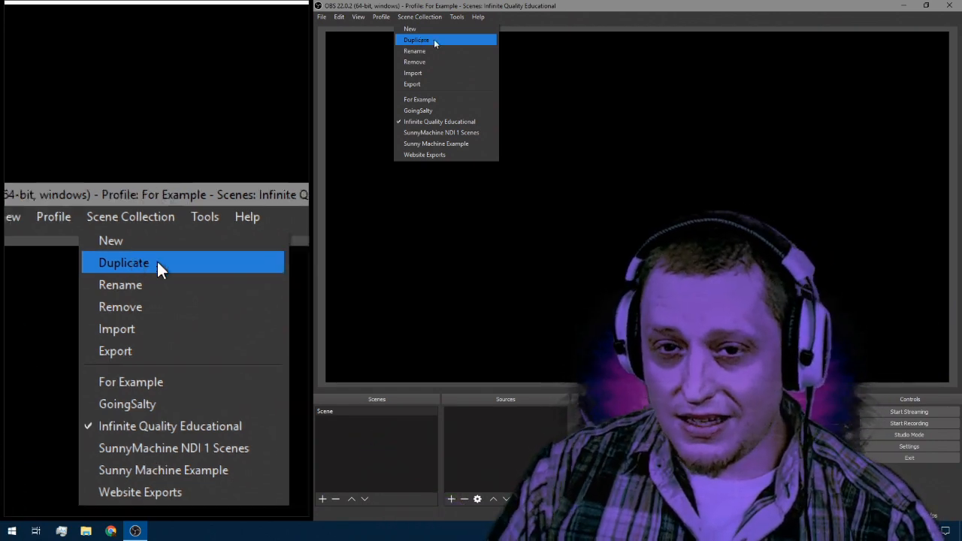
# Step: Open the video settings and reposition the settings window over the preview
pyautogui.click(633, 60)
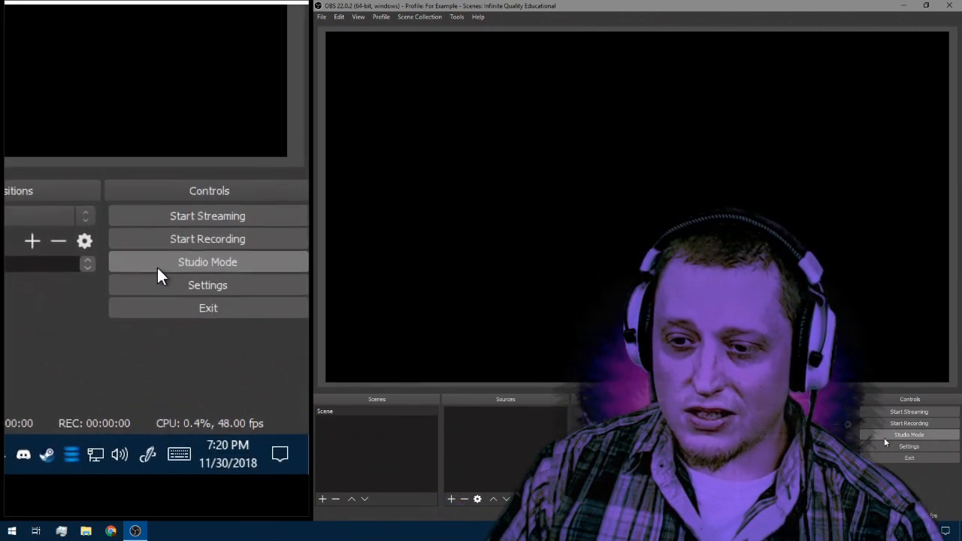
pyautogui.click(884, 445)
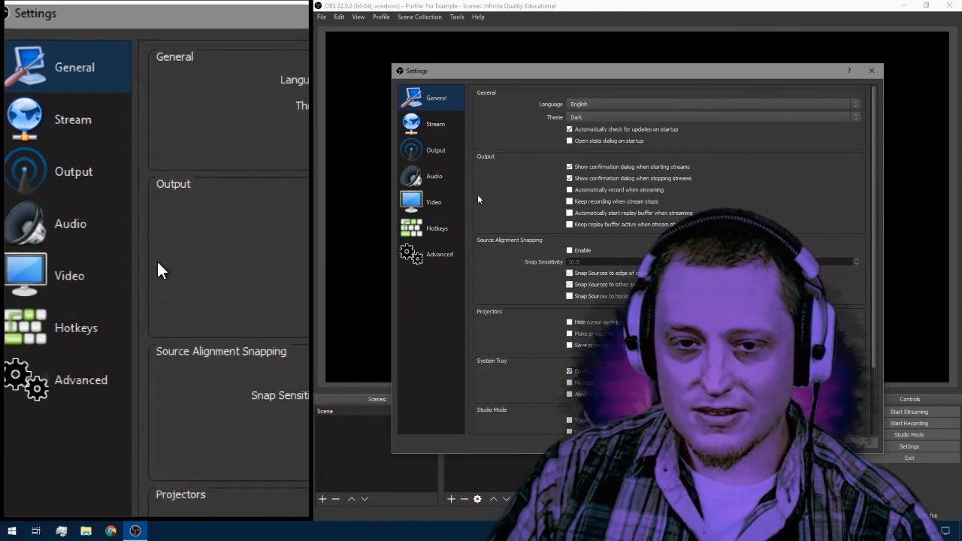
pyautogui.click(434, 204)
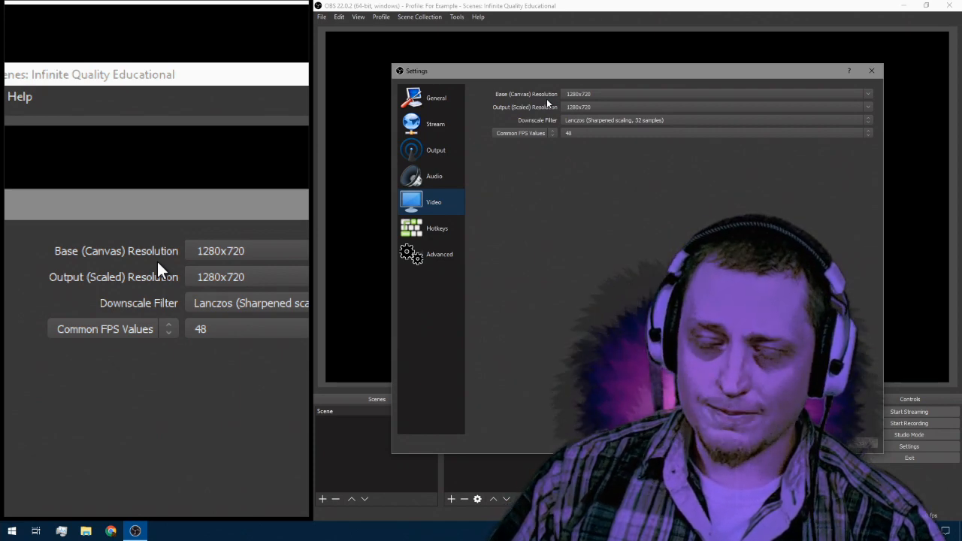
pyautogui.moveTo(553, 75); pyautogui.dragTo(550, 427)
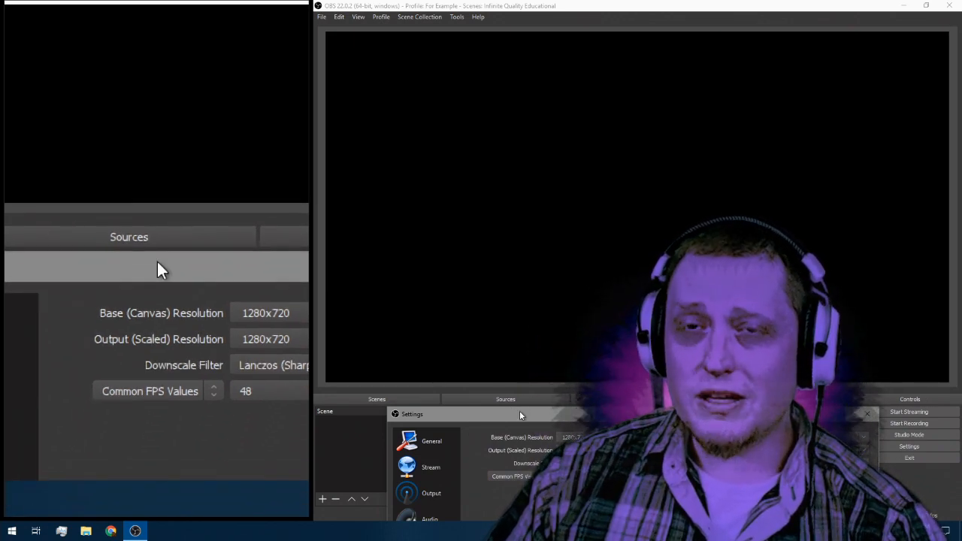
pyautogui.moveTo(520, 410); pyautogui.dragTo(488, 239)
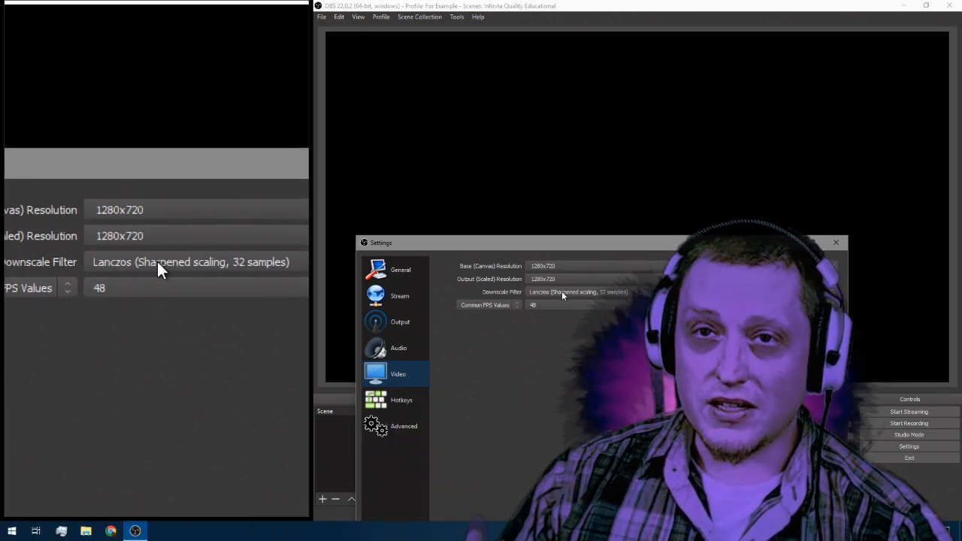
# Step: Review the available downscale filters and common FPS values in the video settings without changing them
pyautogui.click(561, 291)
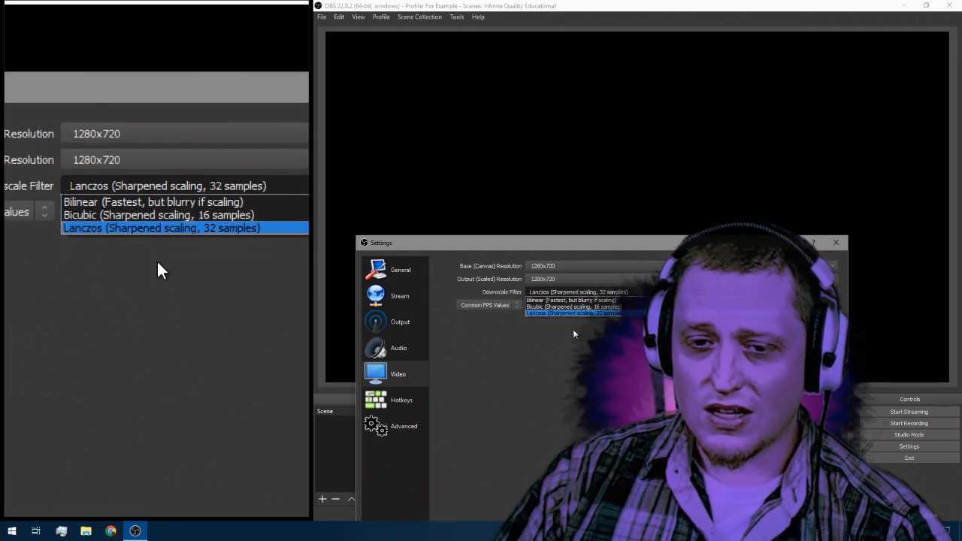
pyautogui.click(573, 331)
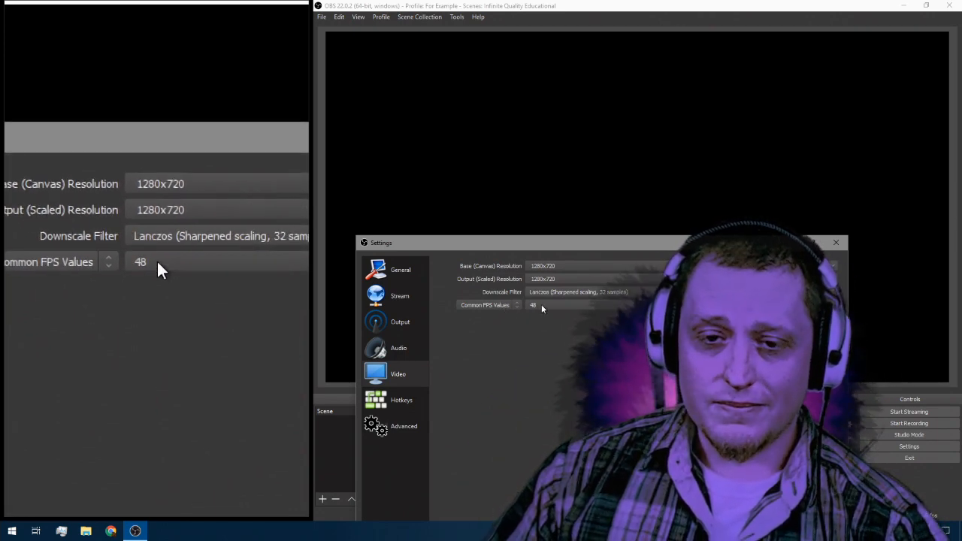
pyautogui.click(542, 305)
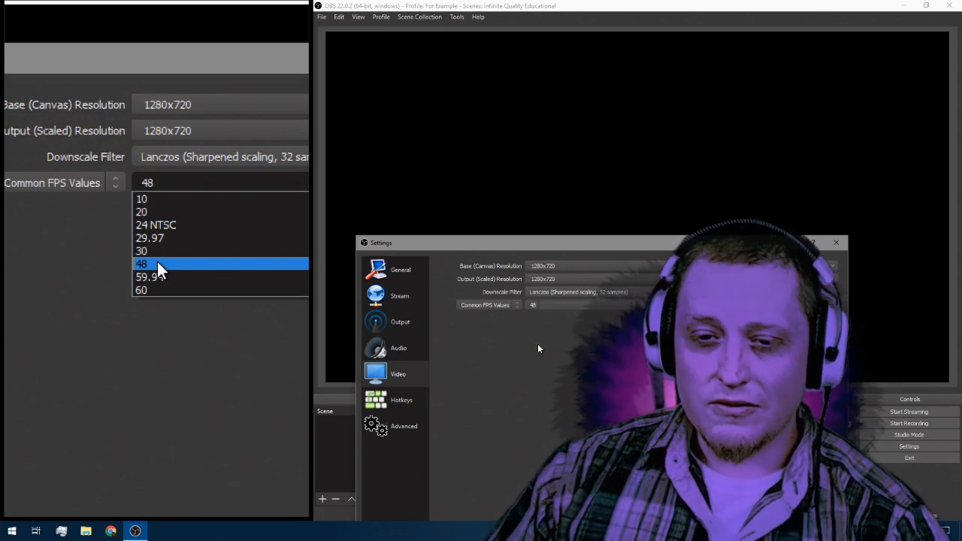
pyautogui.click(538, 345)
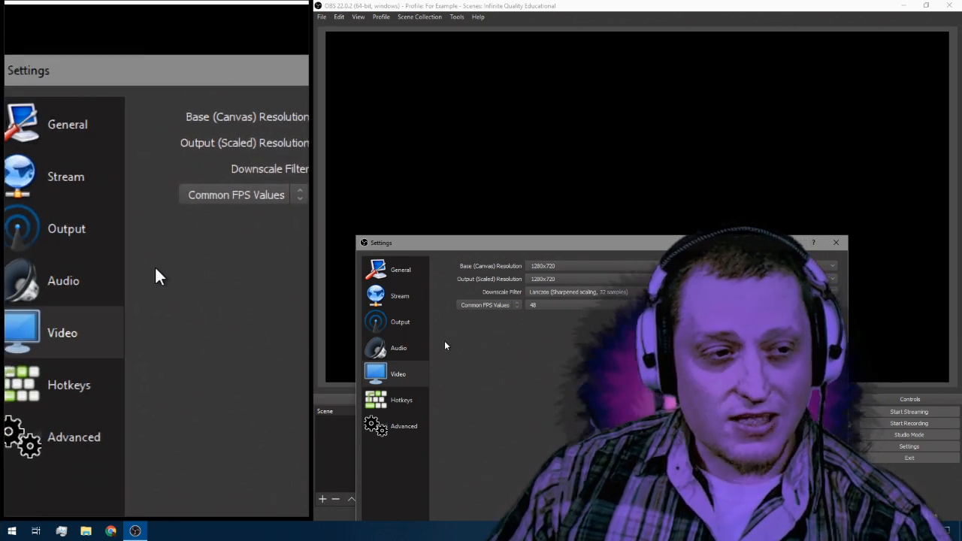
# Step: Open the output settings and choose Hardware (NVENC) as the streaming encoder
pyautogui.click(401, 328)
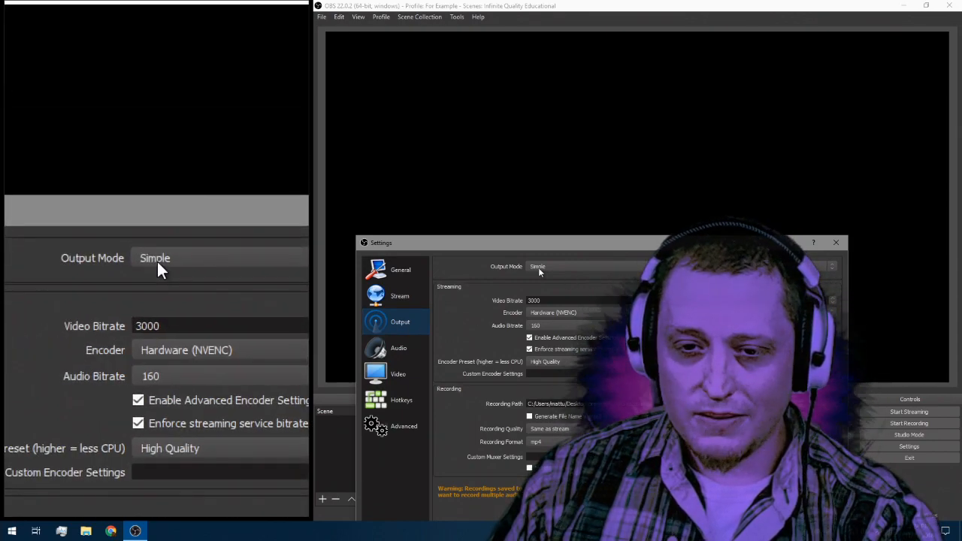
pyautogui.moveTo(542, 242); pyautogui.dragTo(533, 69)
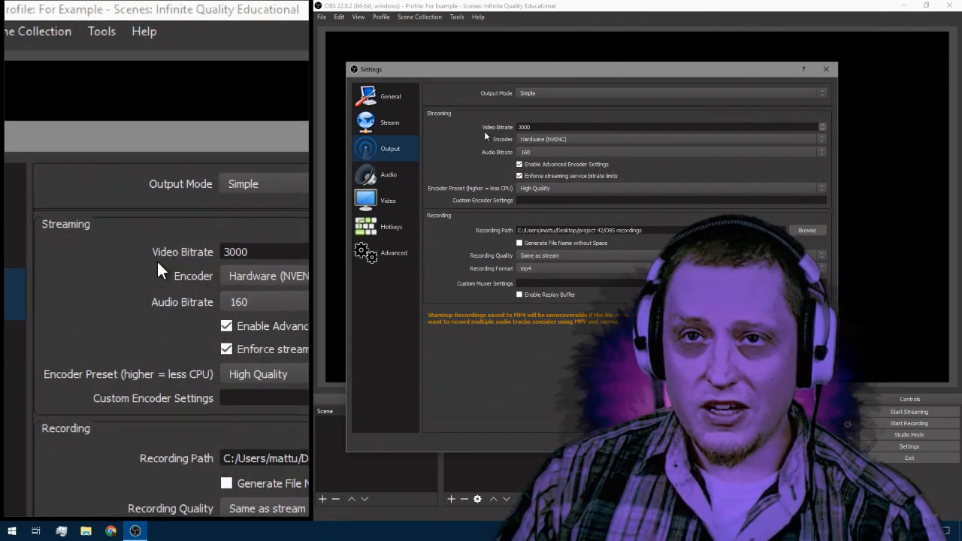
pyautogui.click(531, 140)
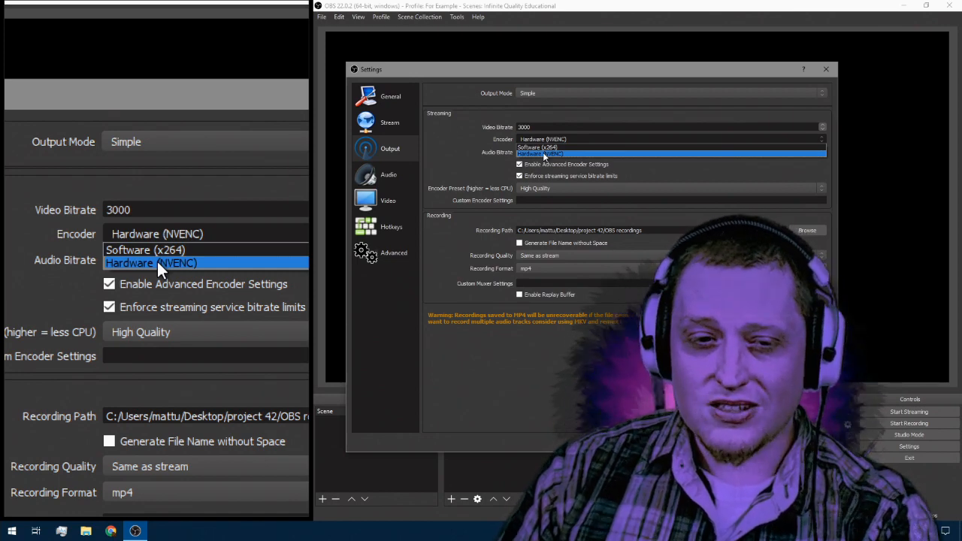
pyautogui.click(544, 154)
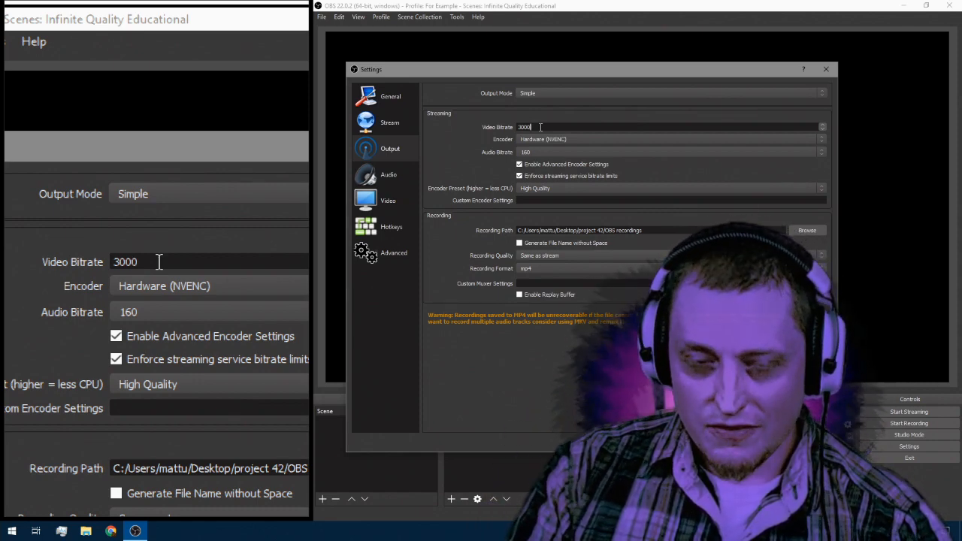
# Step: Switch the streaming encoder to Software (x264) and set the video bitrate to 2200
pyautogui.click(542, 140)
pyautogui.click(542, 146)
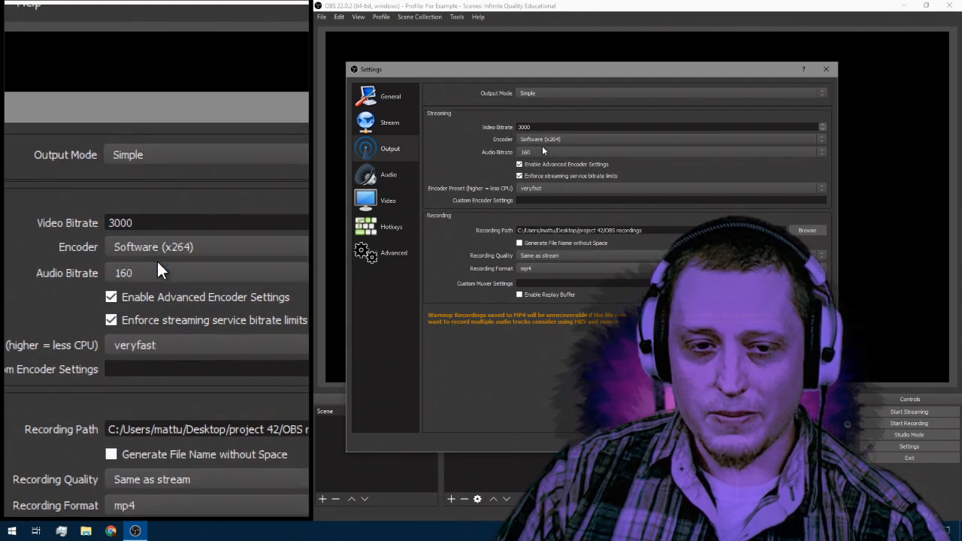
pyautogui.moveTo(539, 127); pyautogui.dragTo(489, 133)
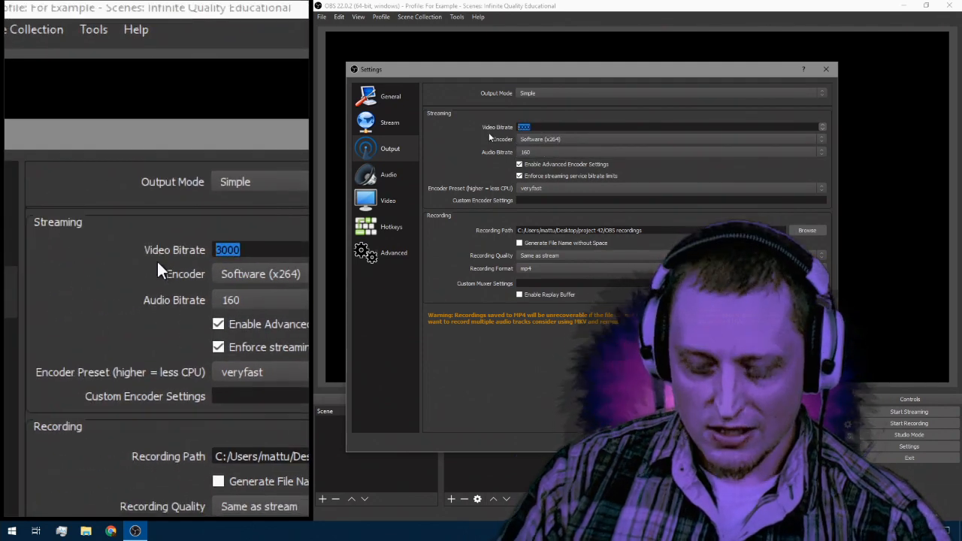
pyautogui.press('BackSpace')
pyautogui.write('2')
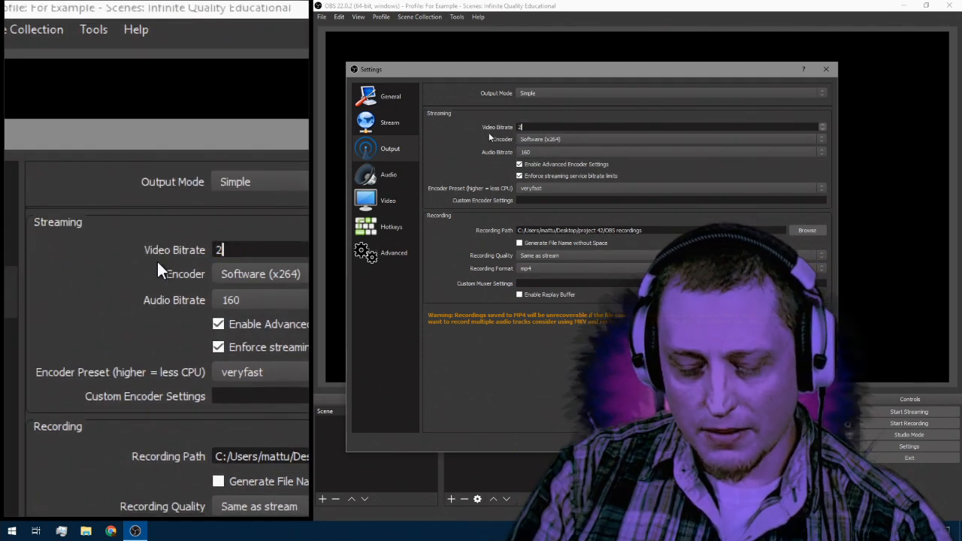
pyautogui.write('200')
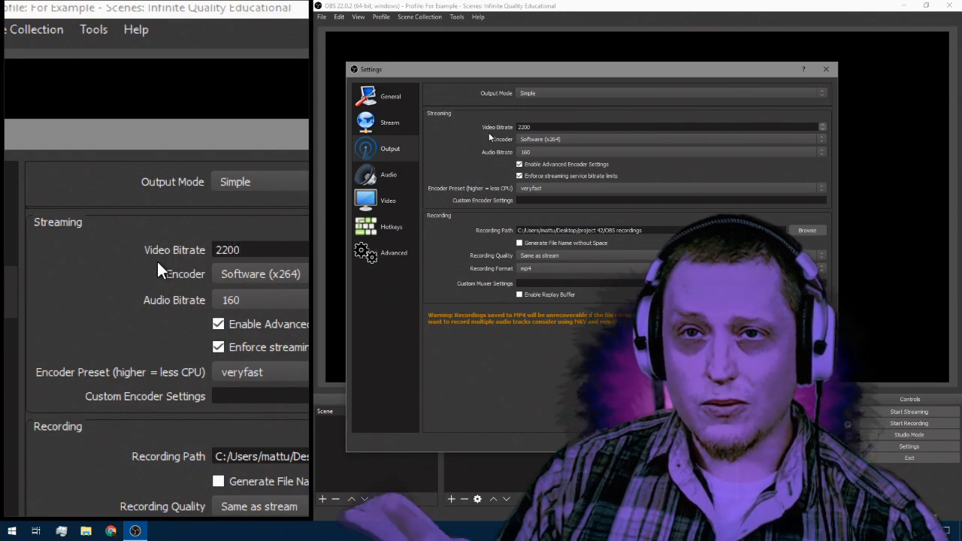
# Step: Replace the streaming video bitrate with 3300
pyautogui.press('BackSpace')
pyautogui.press('BackSpace')
pyautogui.press('BackSpace')
pyautogui.press('BackSpace')
pyautogui.write('3300')
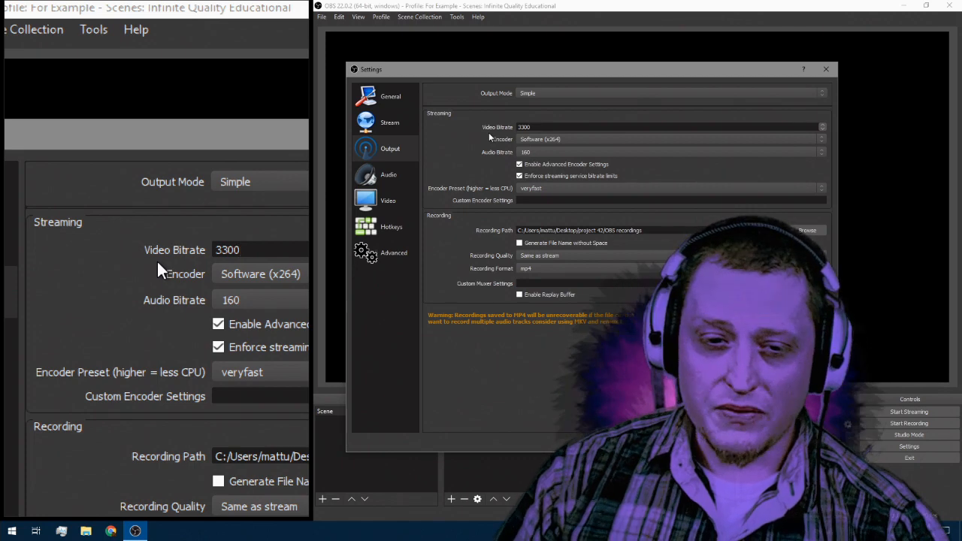
# Step: Set the streaming encoder to Hardware (NVENC) with a video bitrate of 6000 and the High Quality encoder preset
pyautogui.click(521, 140)
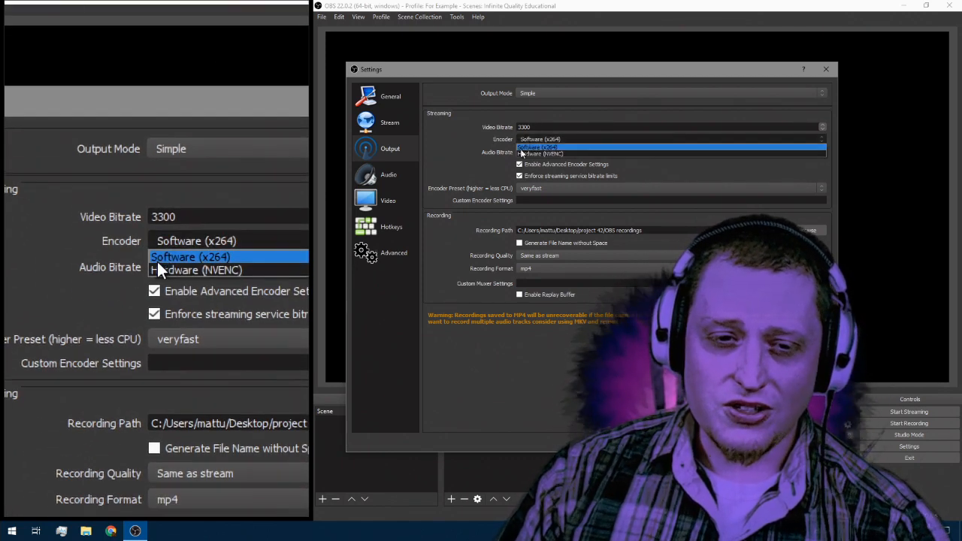
pyautogui.click(523, 153)
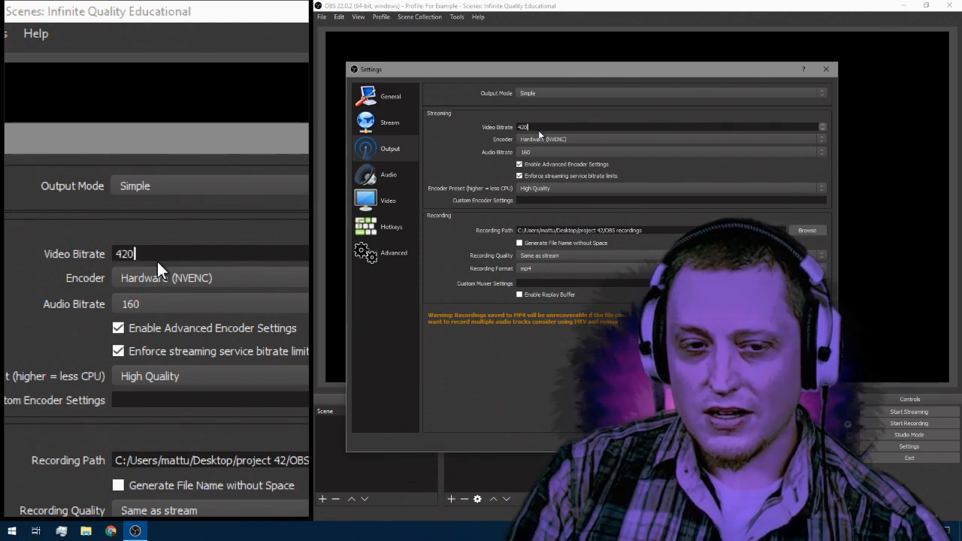
pyautogui.press('BackSpace')
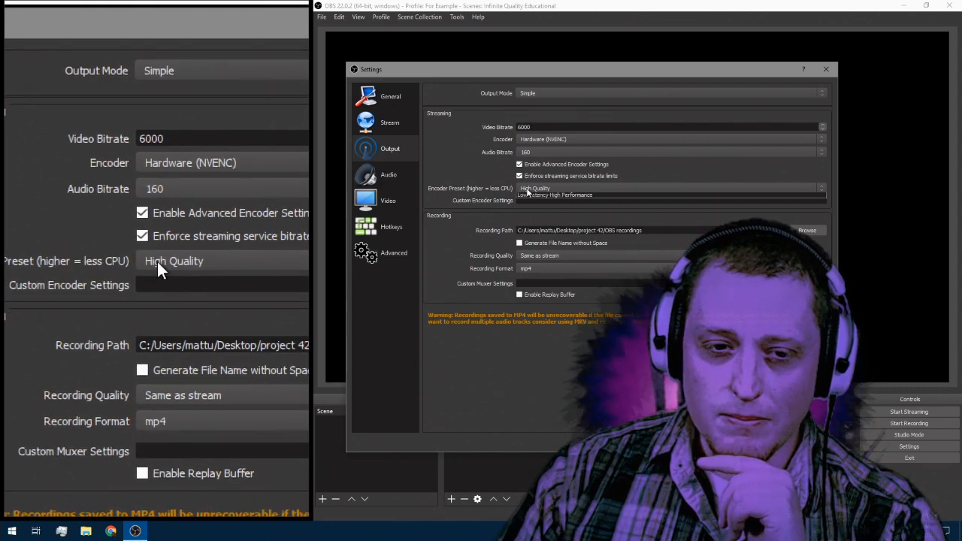
pyautogui.click(528, 190)
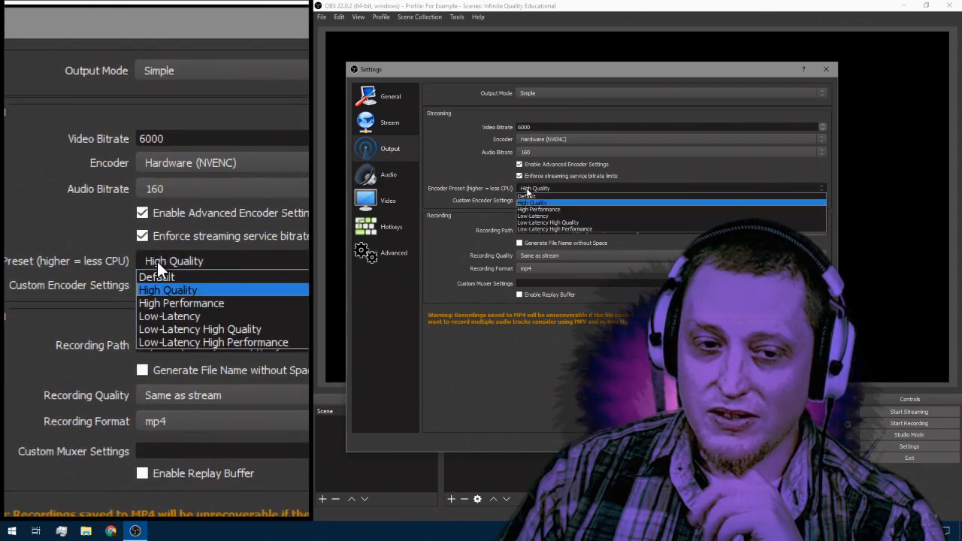
pyautogui.click(530, 202)
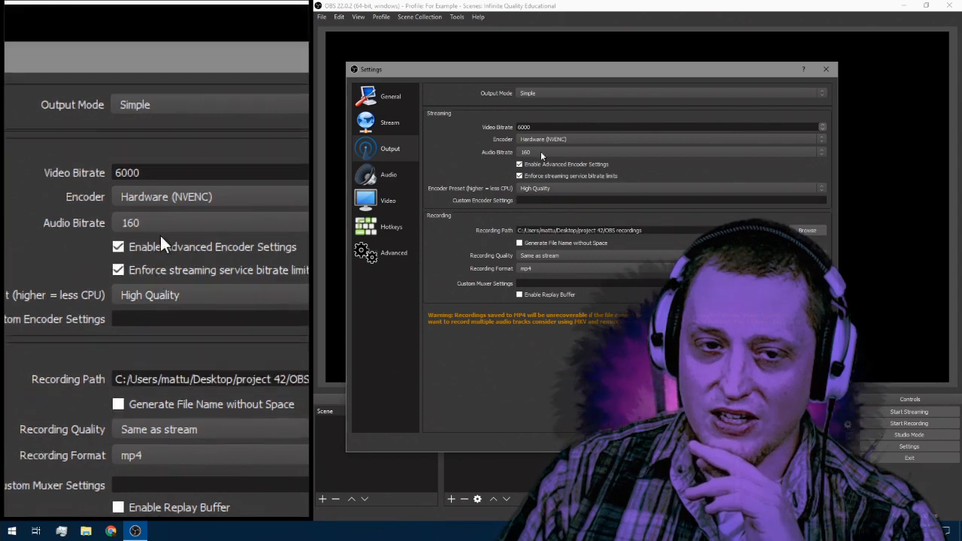
# Step: Switch the streaming encoder to Software (x264) to compare its encoder preset, and return it to Hardware (NVENC)
pyautogui.click(542, 141)
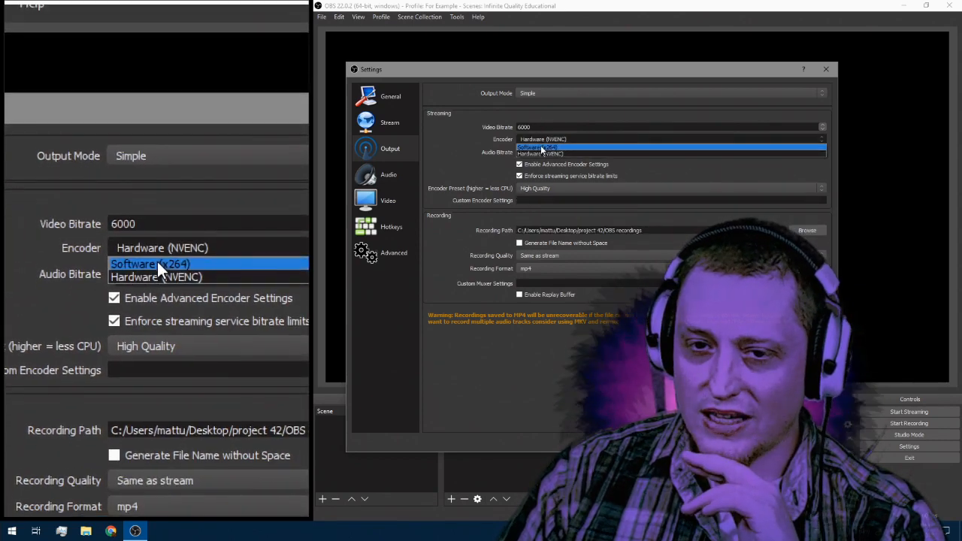
pyautogui.click(542, 148)
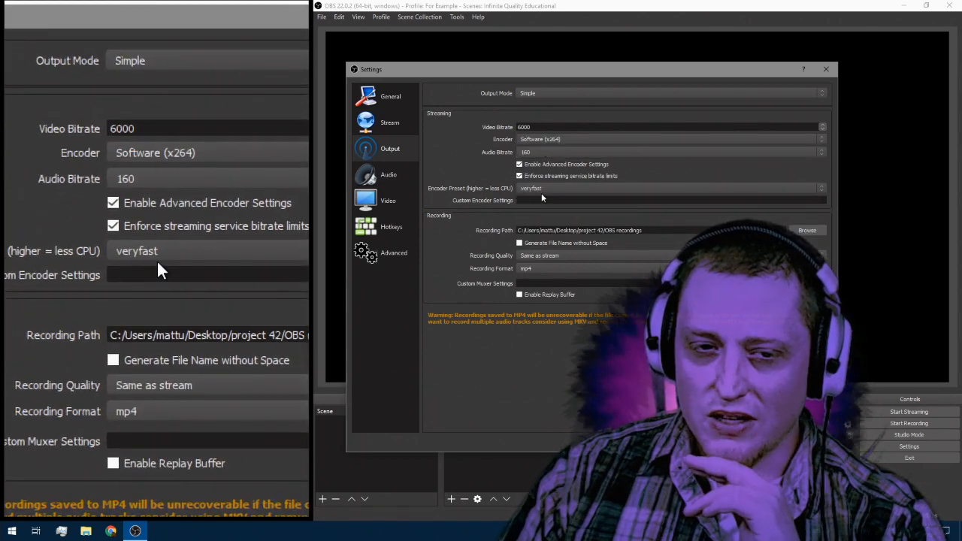
pyautogui.click(554, 141)
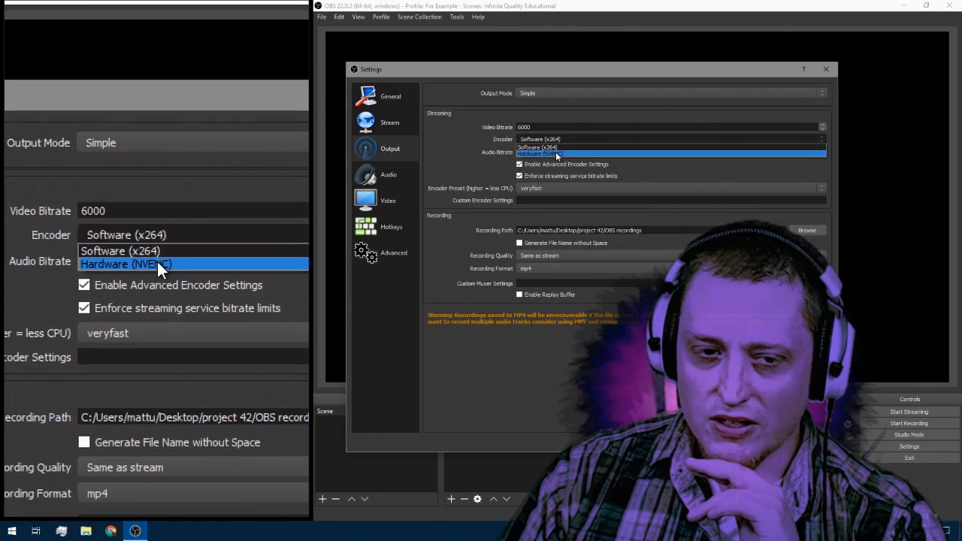
pyautogui.click(555, 154)
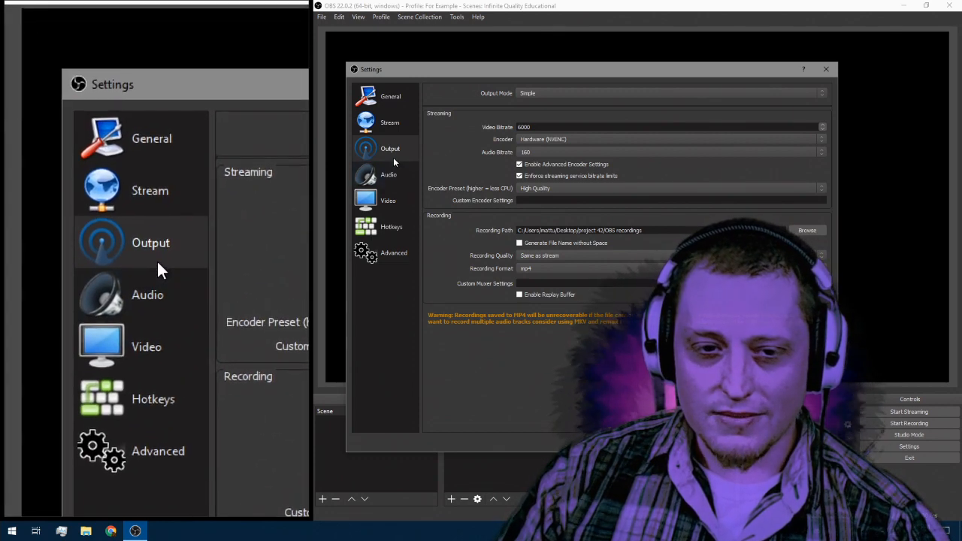
# Step: Examine the advanced settings from process priority down to the sources and hotkeys options, and return to the video settings
pyautogui.click(397, 253)
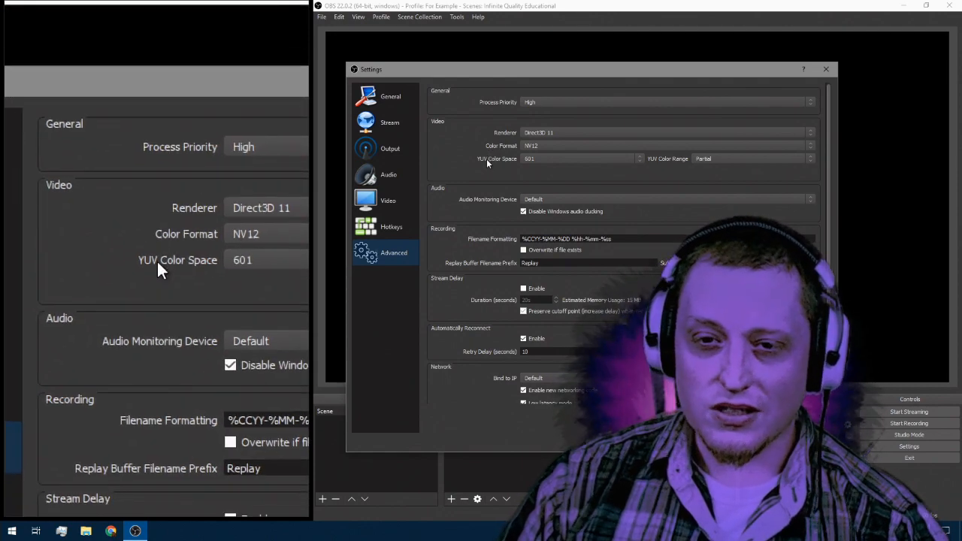
pyautogui.scroll(-2, 487, 158)
pyautogui.scroll(-1, 470, 206)
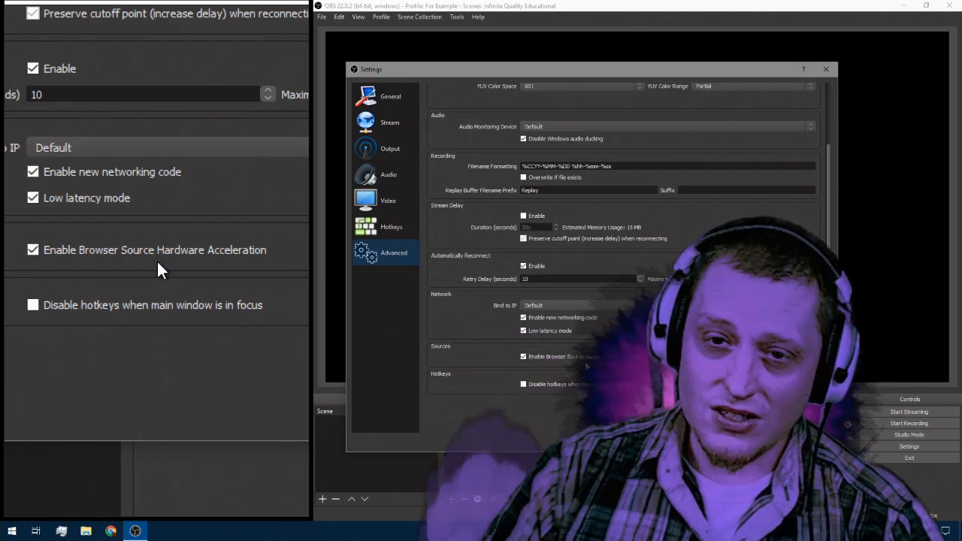
pyautogui.click(381, 149)
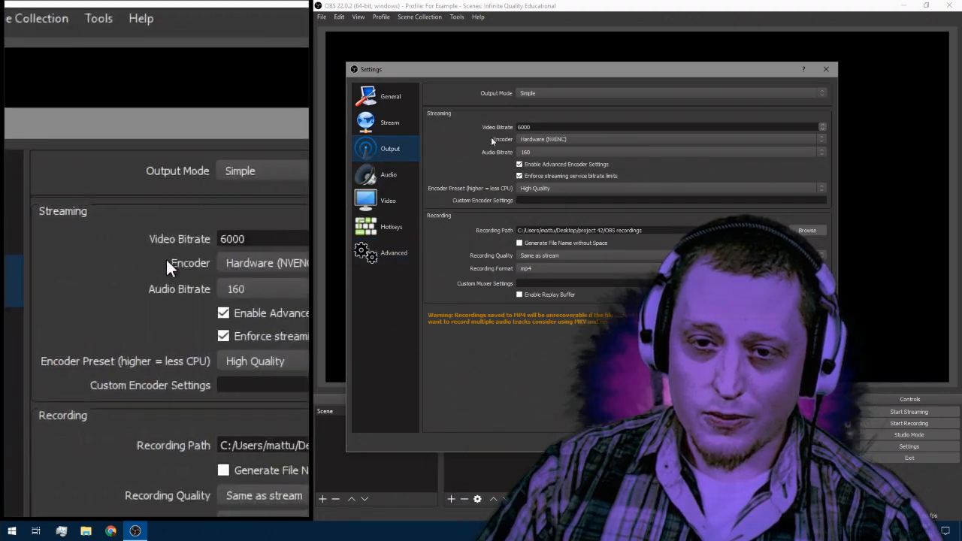
pyautogui.click(388, 201)
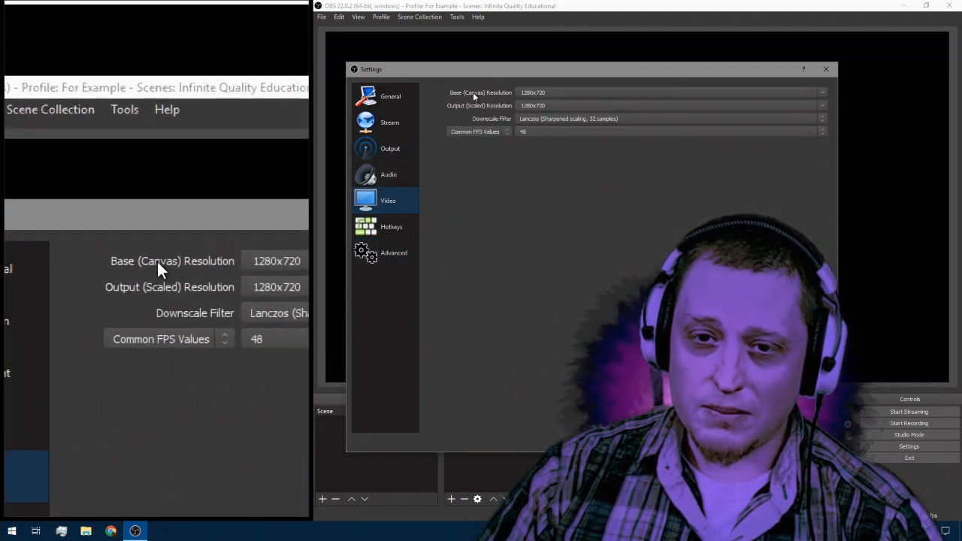
# Step: Try base (canvas) resolutions of 1080x1920 and 1920x1080, and set it back to 1280x720
pyautogui.click(823, 93)
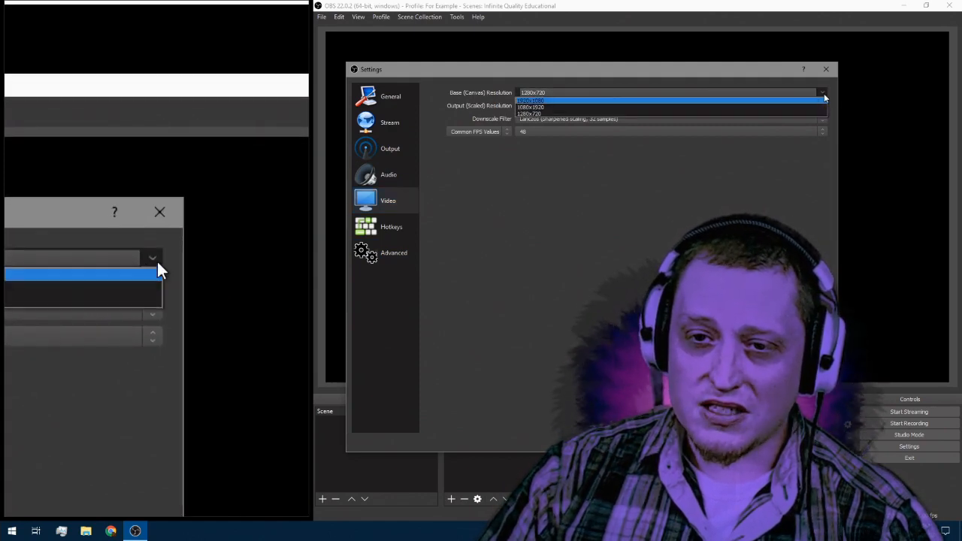
pyautogui.click(735, 106)
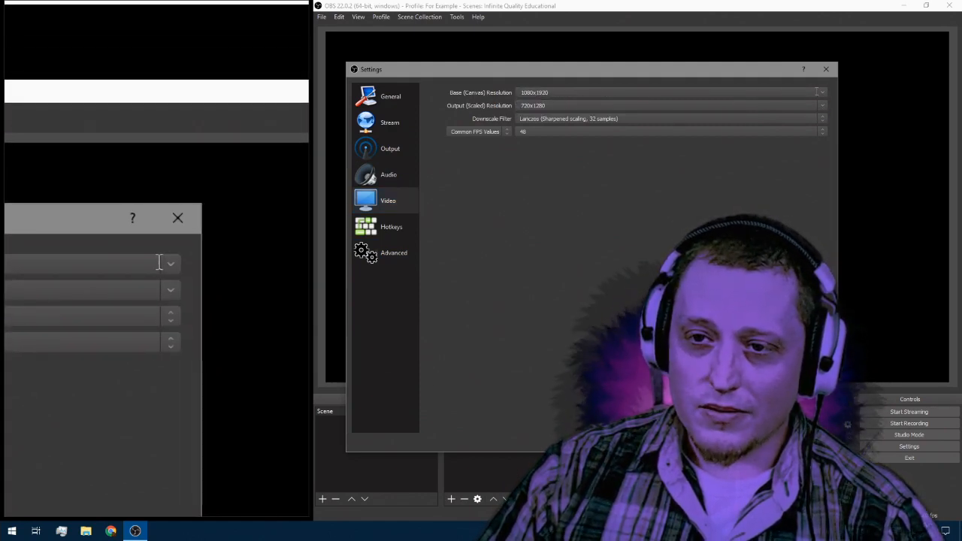
pyautogui.click(818, 92)
pyautogui.click(783, 101)
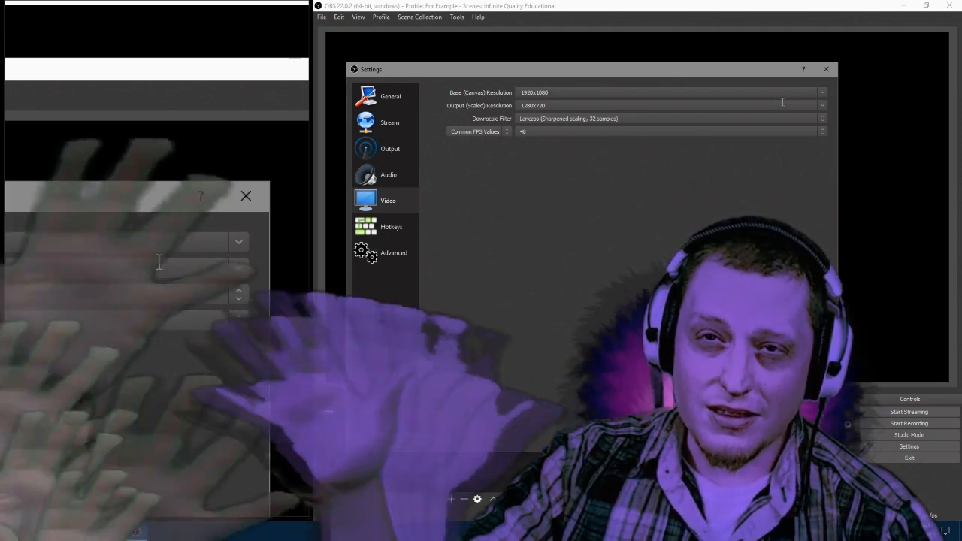
pyautogui.click(820, 106)
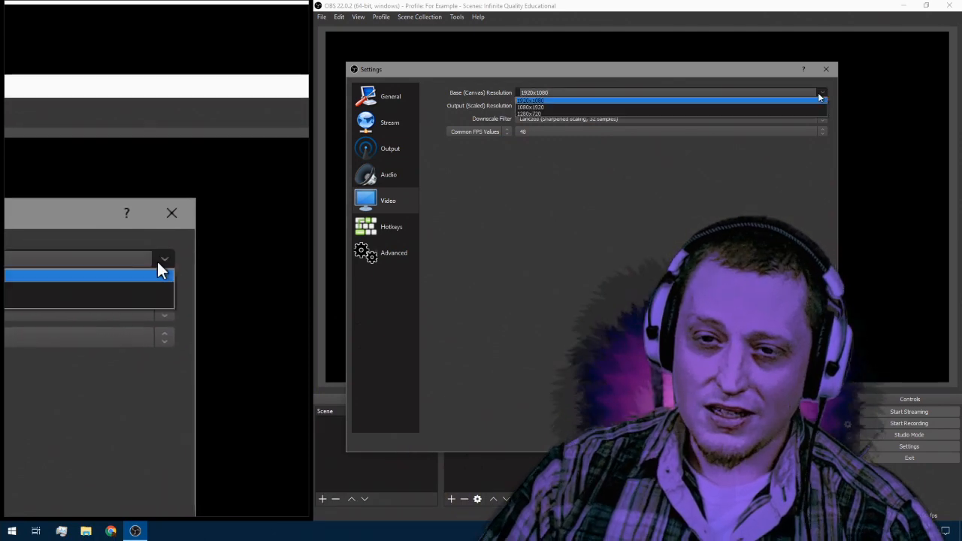
pyautogui.click(753, 113)
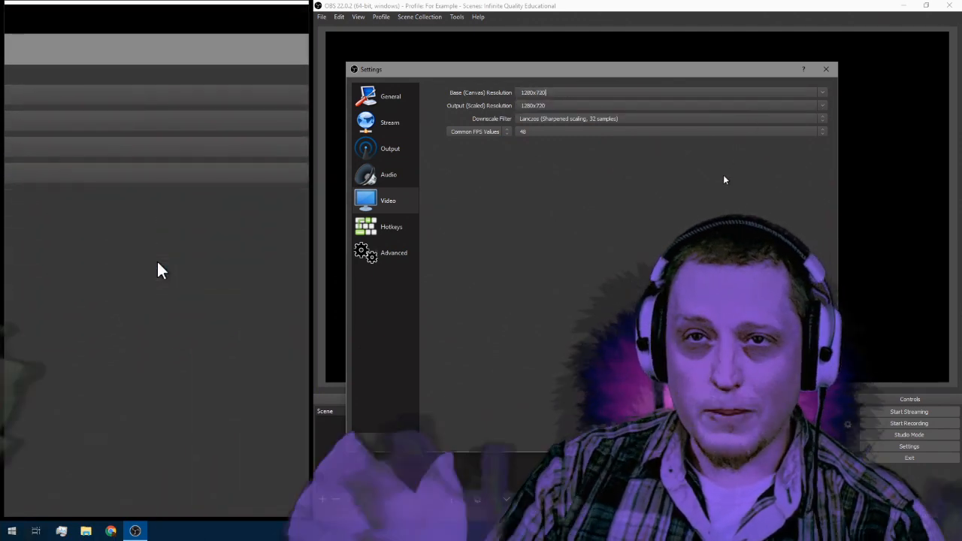